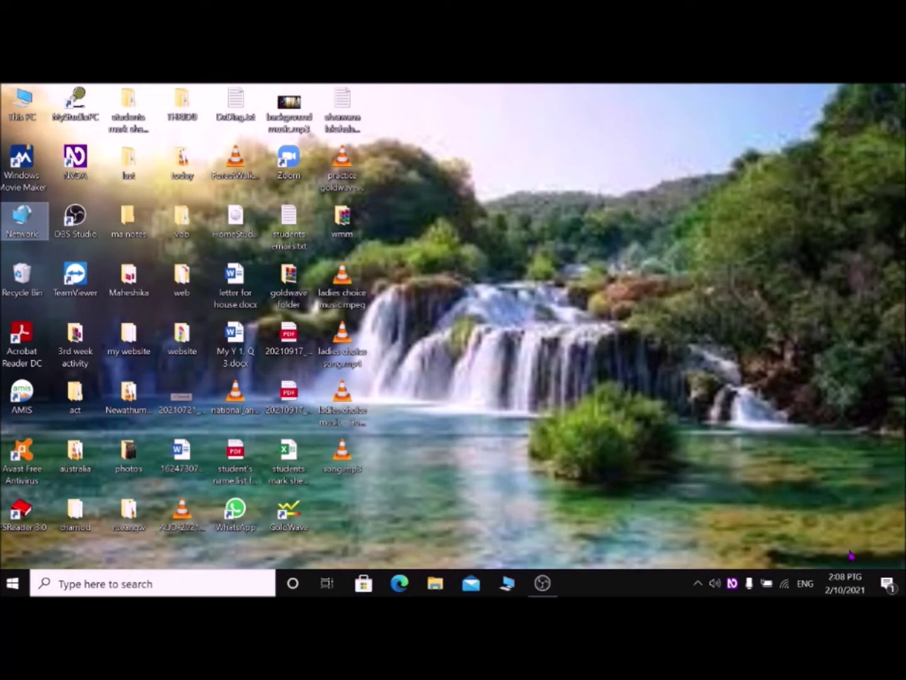
Launch Word through a Windows search for "word" and close it from its start screen.
key(super)
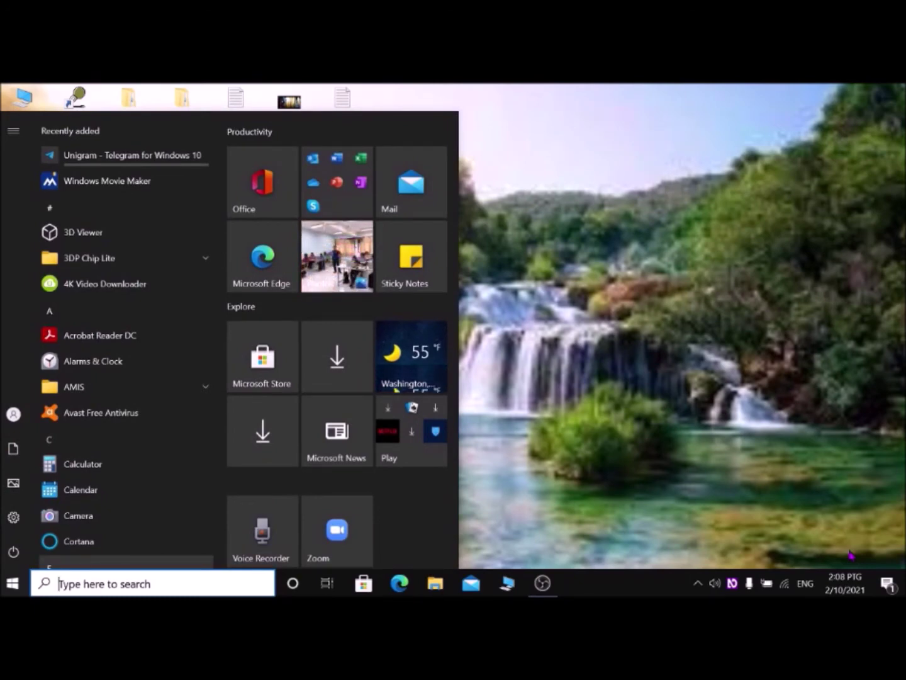
text(w)
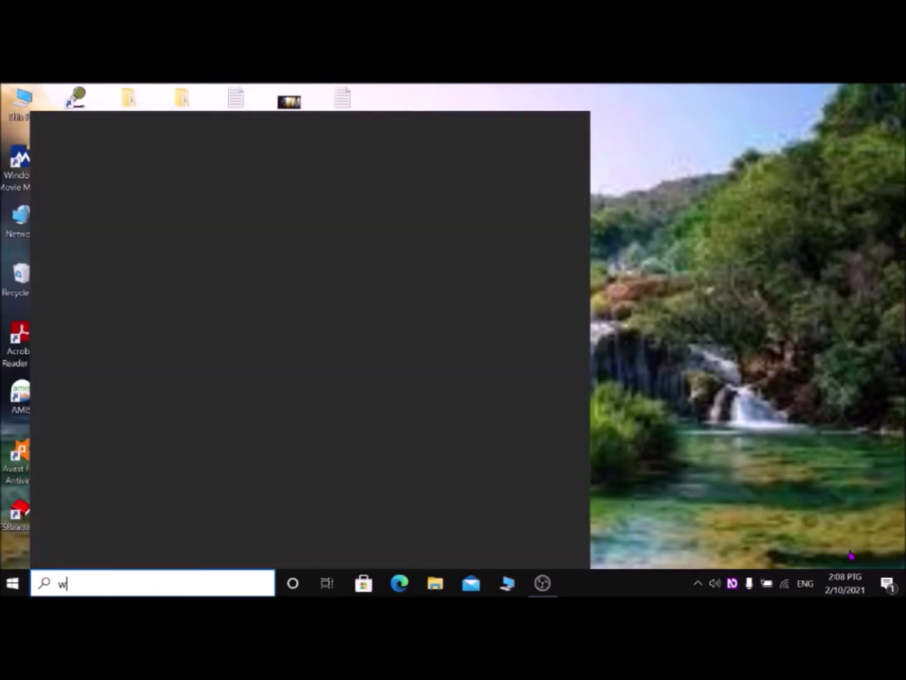
text(ord)
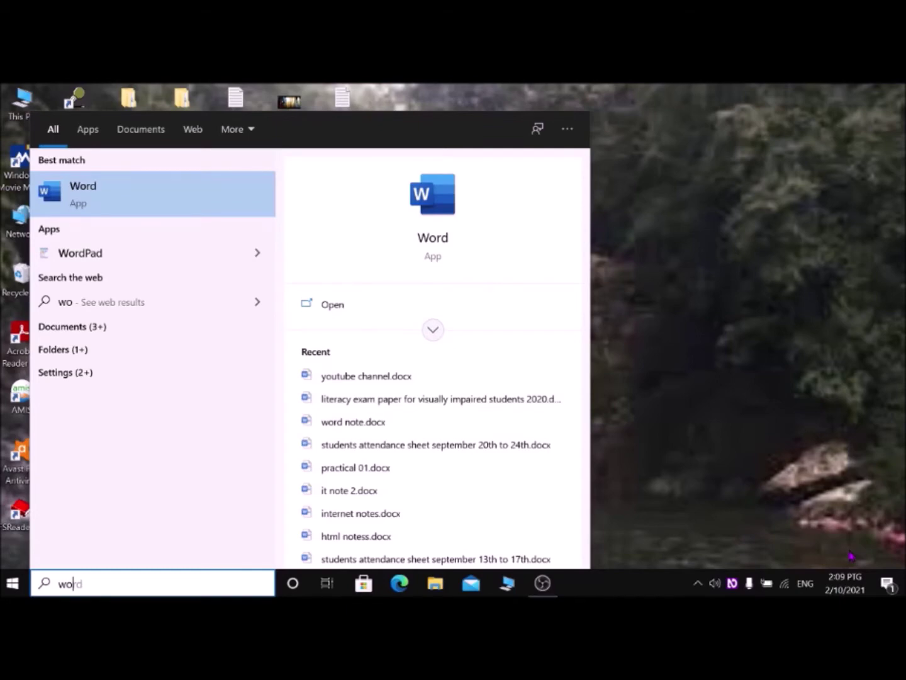
key(Return)
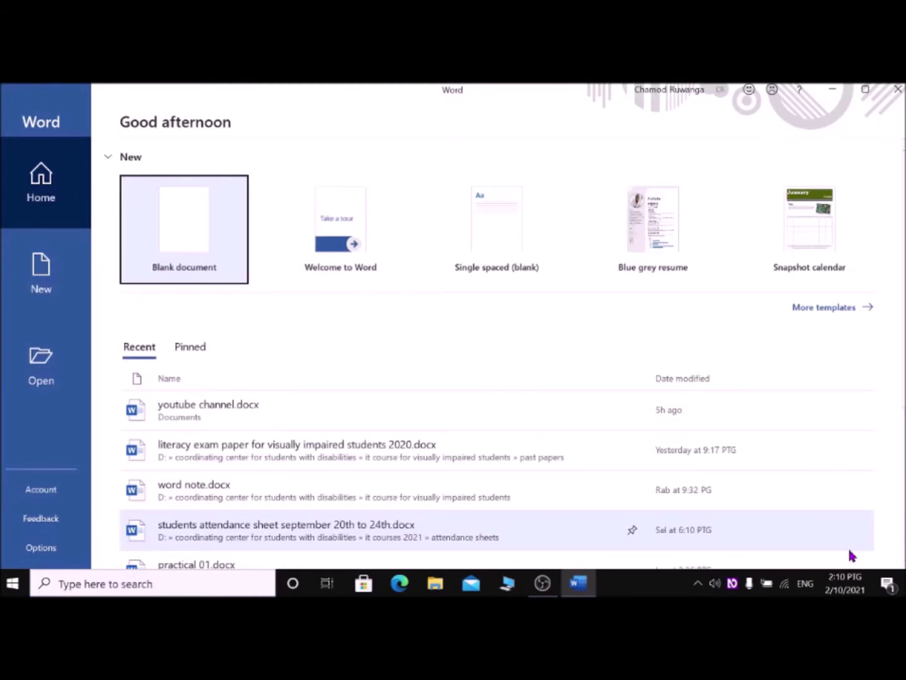
key(alt+F4)
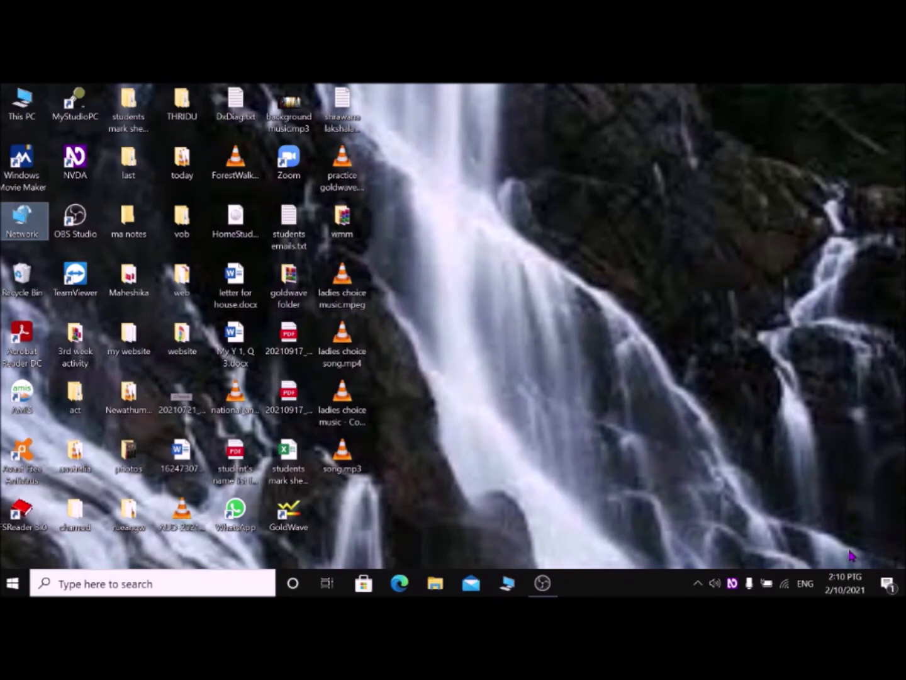
Launch Word with the Run command "winword" and create a blank document.
key(super+r)
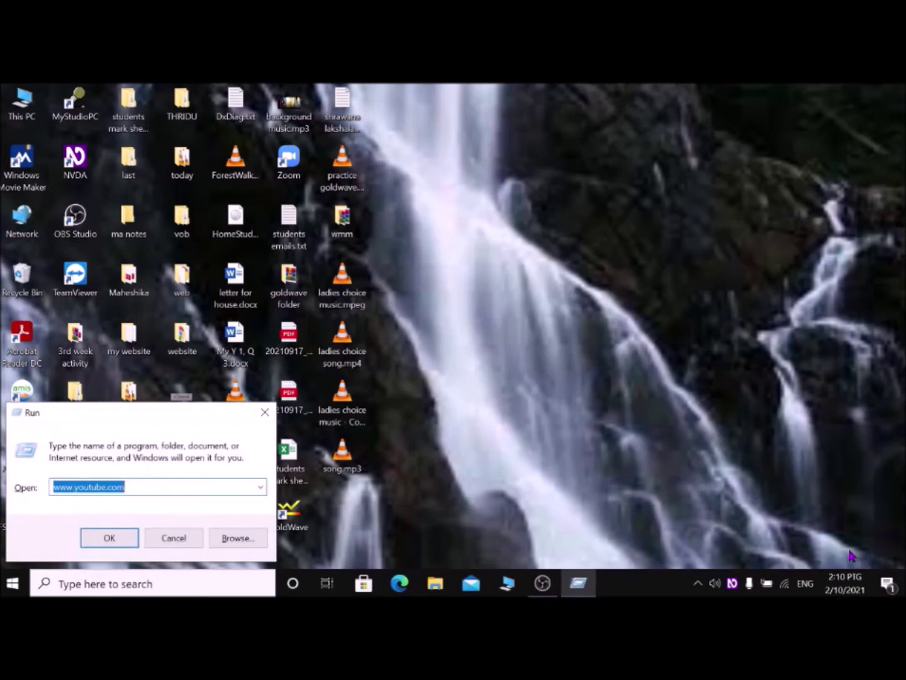
text(w)
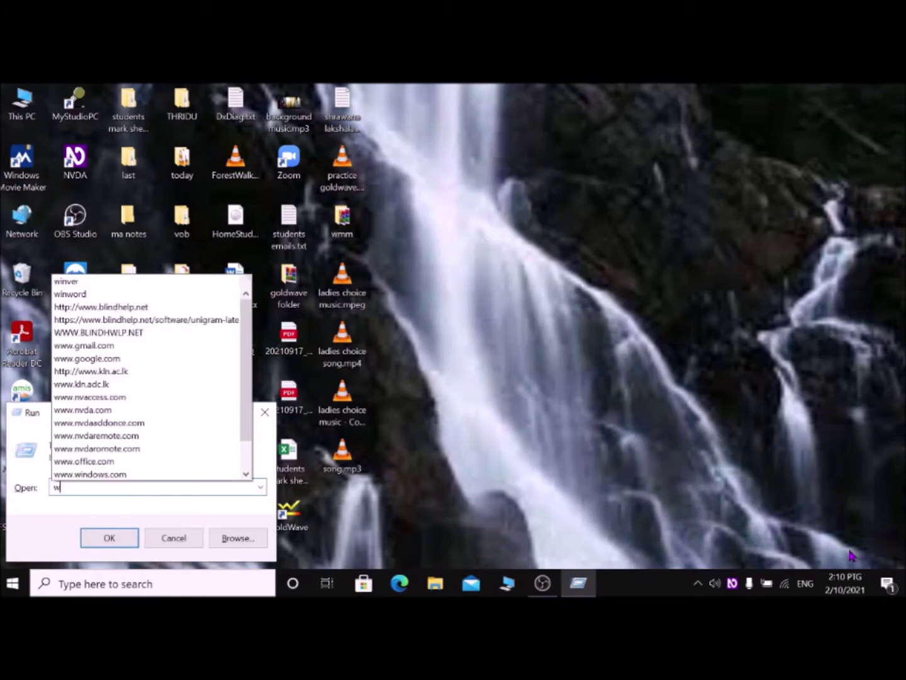
text(i)
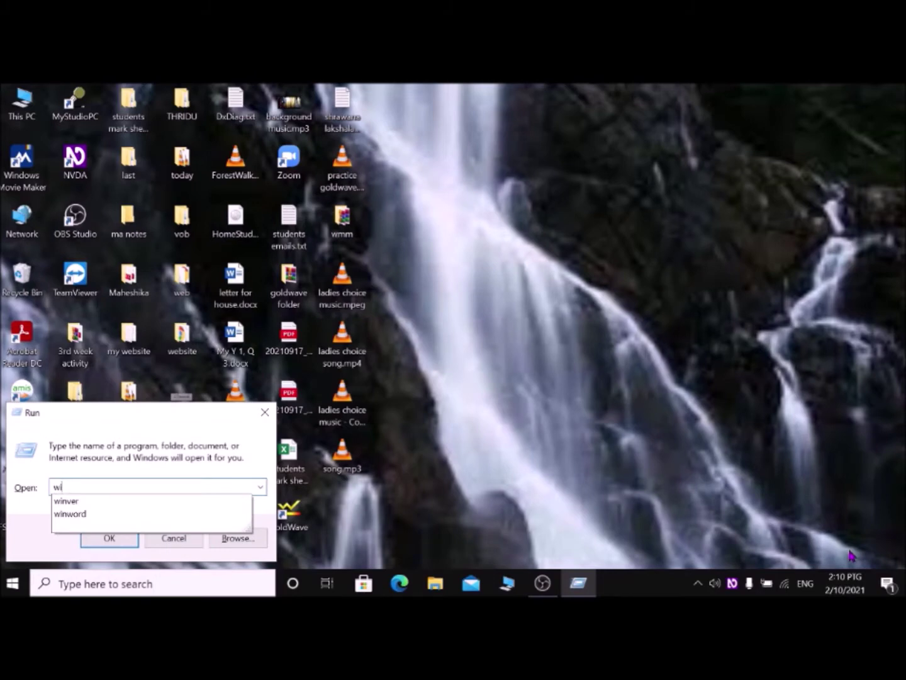
text(nw)
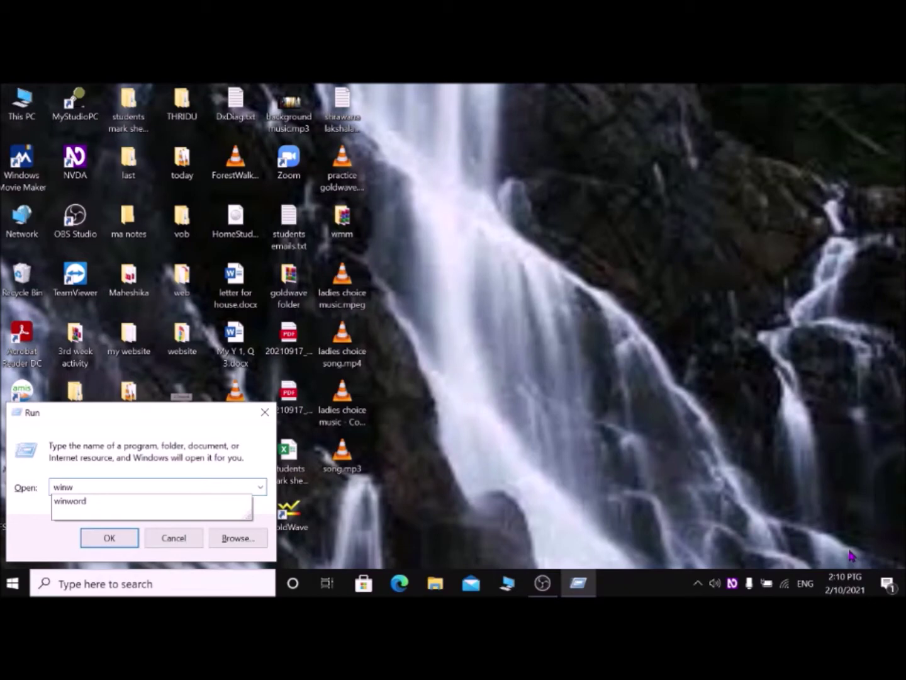
text(ord)
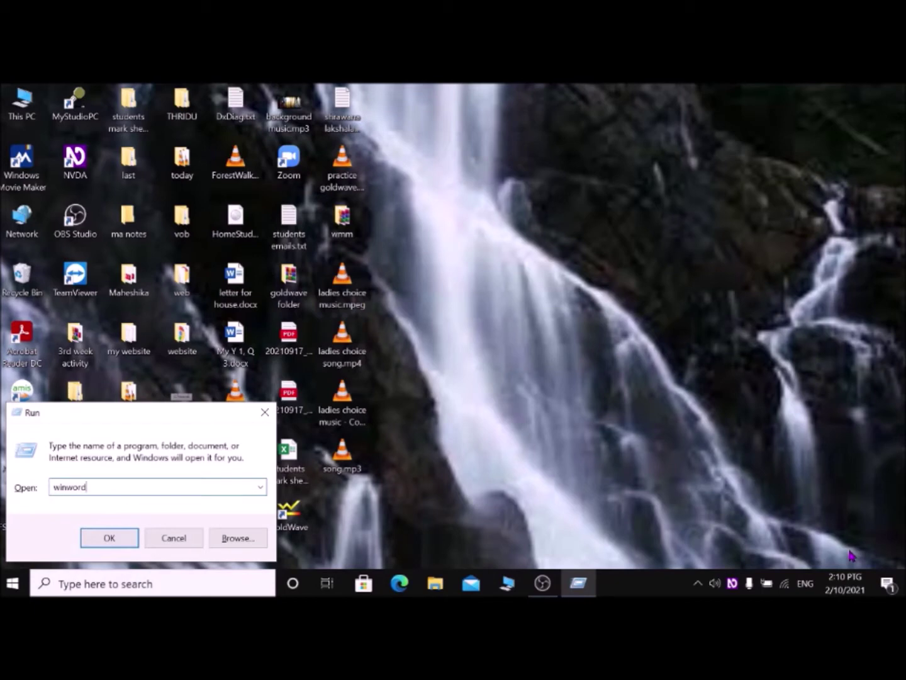
key(Return)
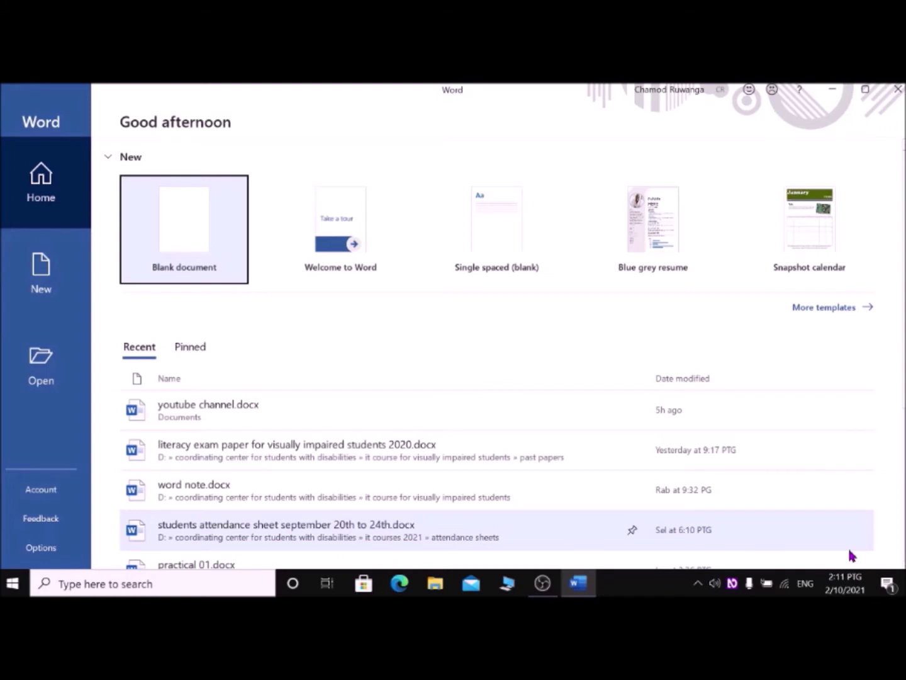
key(Return)
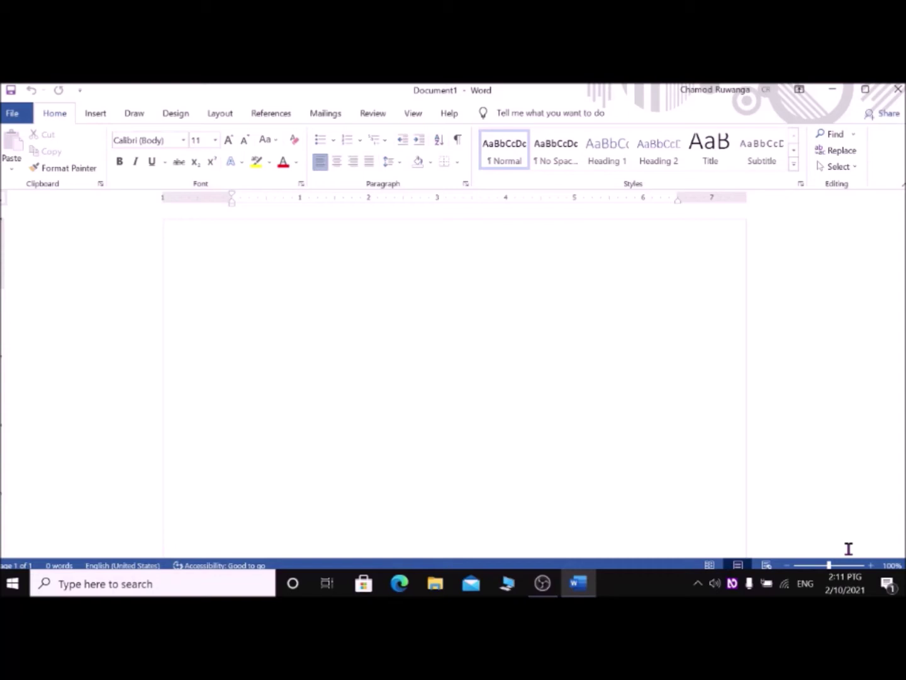
Generate sample paragraphs with =rand() and return the cursor to the start of the document.
text(=)
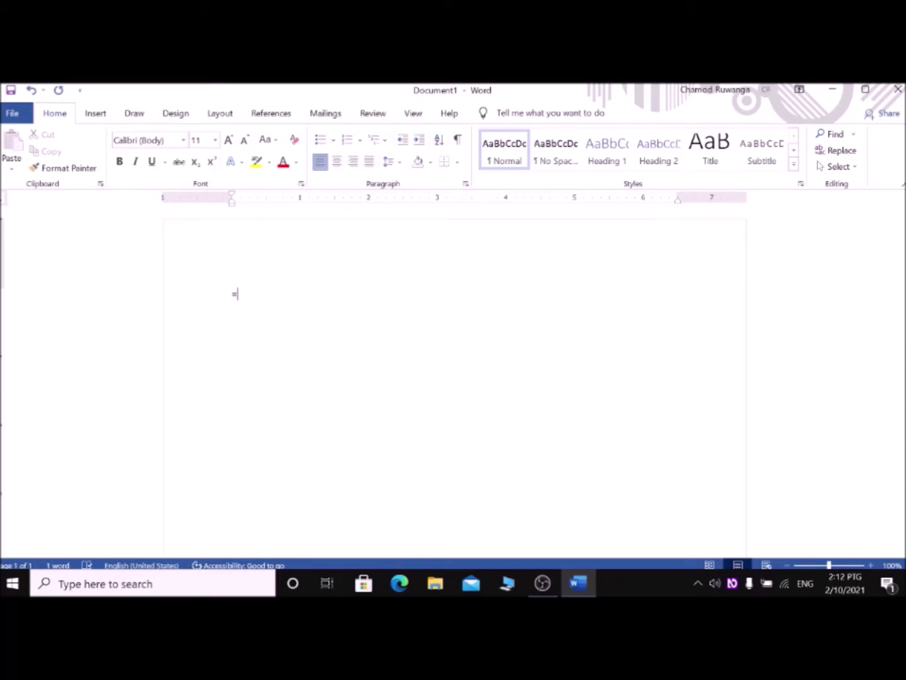
text(rand())
key(Return)
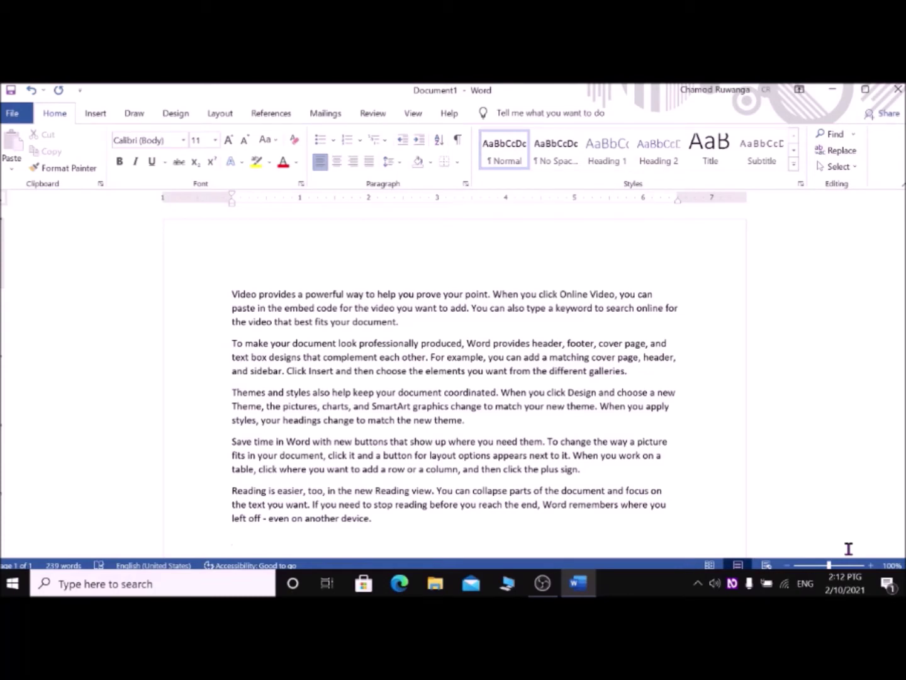
key(Up)
key(Up)
key(ctrl+Home)
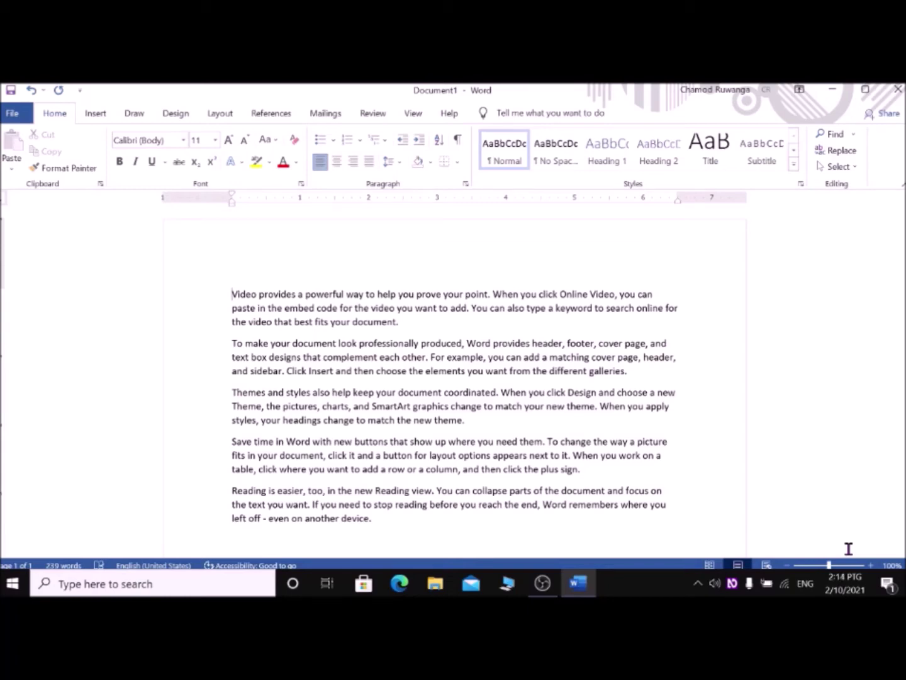
Move the cursor character by character through the first eight characters and back to the beginning.
key(Right)
key(Right)
key(Right)
key(Right)
key(Right)
key(Right)
key(Right)
key(Right)
key(Left)
key(Left)
key(Left)
key(Left)
key(Left)
key(Left)
key(Left)
key(Left)
Move the cursor word by word seven words forward and back, and one line down and up.
key(ctrl+Right)
key(ctrl+Right)
key(ctrl+Right)
key(ctrl+Right)
key(ctrl+Right)
key(ctrl+Right)
key(ctrl+Right)
key(ctrl+Left)
key(ctrl+Left)
key(ctrl+Left)
key(ctrl+Left)
key(ctrl+Left)
key(ctrl+Left)
key(ctrl+Left)
key(Down)
key(Up)
Step the cursor forward word by word through the first paragraph.
key(ctrl+Right)
key(ctrl+Right)
key(ctrl+Right)
key(ctrl+Right)
key(ctrl+Right)
key(ctrl+Right)
key(ctrl+Right)
key(ctrl+Right)
key(ctrl+Right)
key(ctrl+Right)
key(ctrl+Right)
key(ctrl+Right)
key(ctrl+Right)
key(ctrl+Right)
key(ctrl+Right)
key(ctrl+Right)
key(ctrl+Right)
key(ctrl+Right)
key(ctrl+Right)
key(ctrl+Right)
key(ctrl+Right)
key(ctrl+Right)
key(ctrl+Right)
key(ctrl+Right)
key(ctrl+Right)
key(ctrl+Right)
key(ctrl+Right)
key(ctrl+Right)
key(ctrl+Right)
key(ctrl+Right)
key(ctrl+Right)
key(ctrl+Right)
Move the cursor between paragraphs and previous edit locations, and return it to the start of the document.
key(ctrl+Down)
key(shift+F5)
key(shift+F5)
key(shift+F5)
key(ctrl+Down)
key(ctrl+Up)
key(ctrl+Up)
key(Right)
key(Left)
key(ctrl+Home)
key(Up)
key(Down)
key(ctrl+Home)
Select the first word "Video" one character at a time and clear the selection.
key(shift+Right)
key(shift+Right)
key(shift+Right)
key(shift+Right)
key(shift+Right)
key(shift+Right)
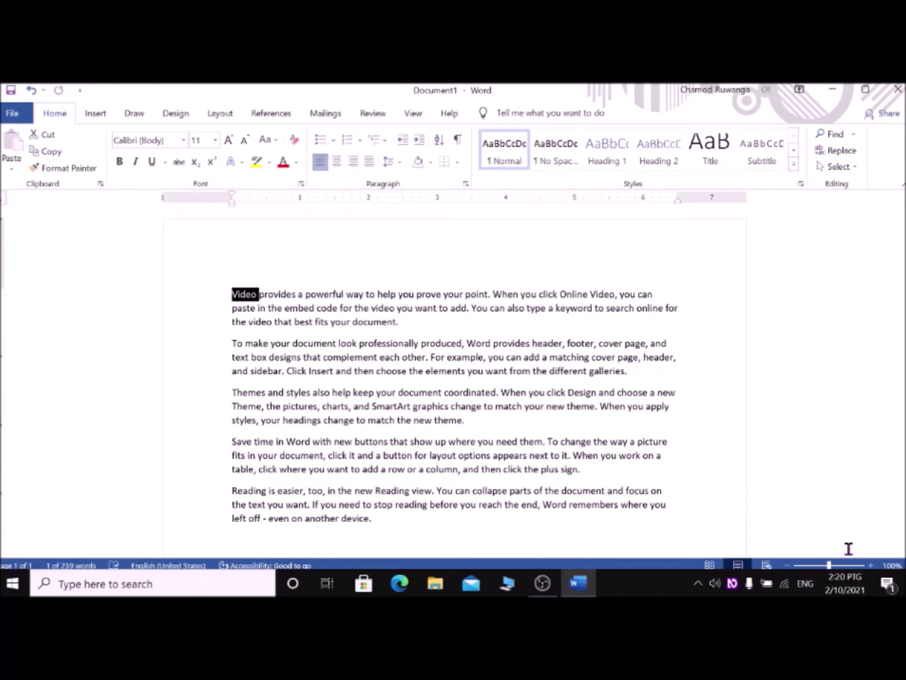
click(849, 549)
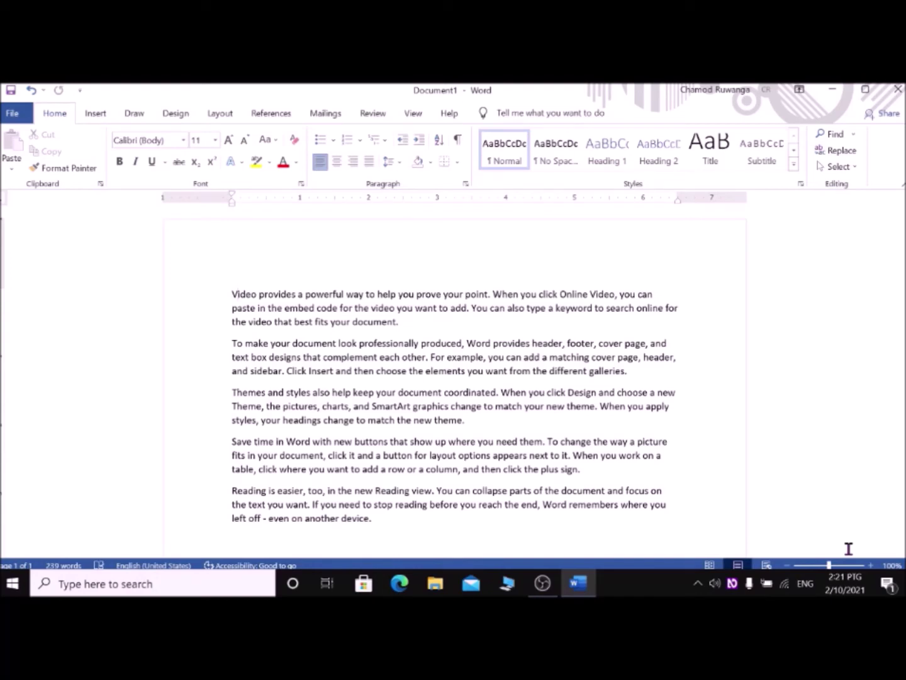
Select the document's first letter, and select the last four characters of the first line backwards before clearing the selection.
key(shift+Right)
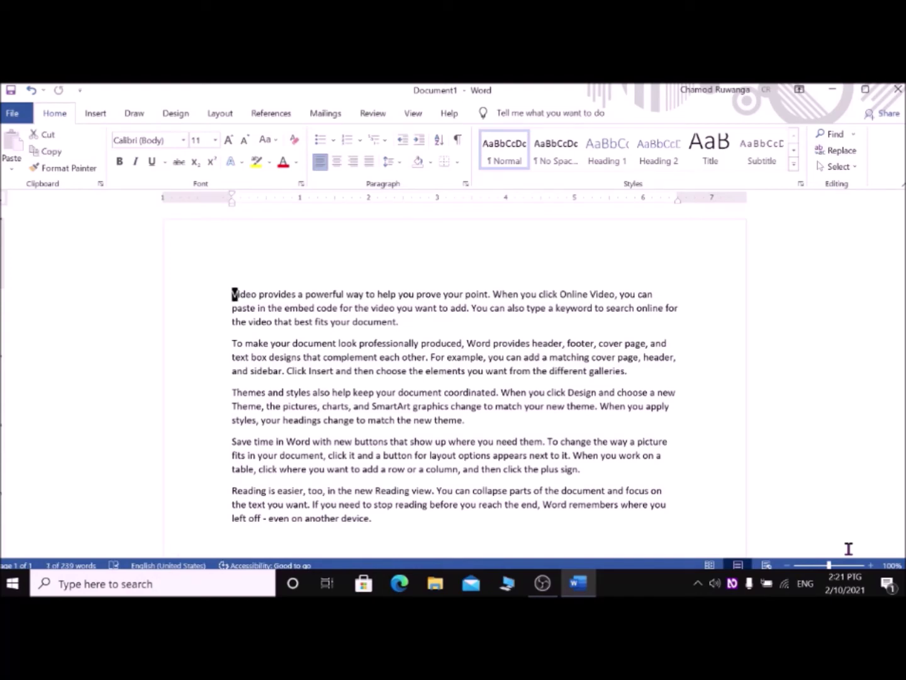
key(End)
key(shift+Left)
key(shift+Left)
key(shift+Left)
key(shift+Left)
key(Left)
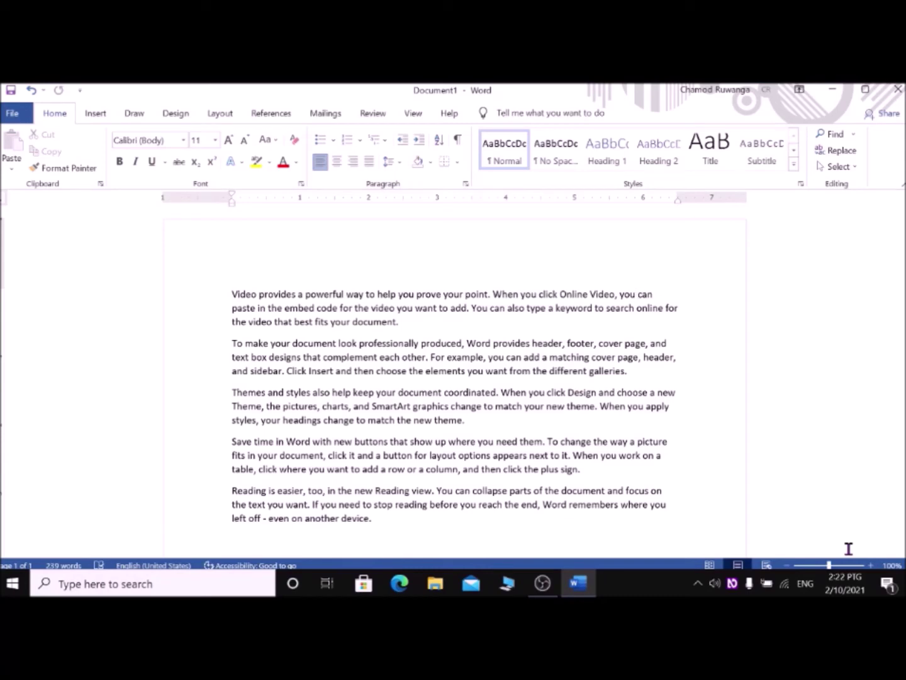
Select the words from "can" through "for the" in the first paragraph word by word and clear the selection.
key(shift+Right)
key(ctrl+shift+Right)
key(ctrl+shift+Right)
key(ctrl+shift+Right)
key(ctrl+shift+Right)
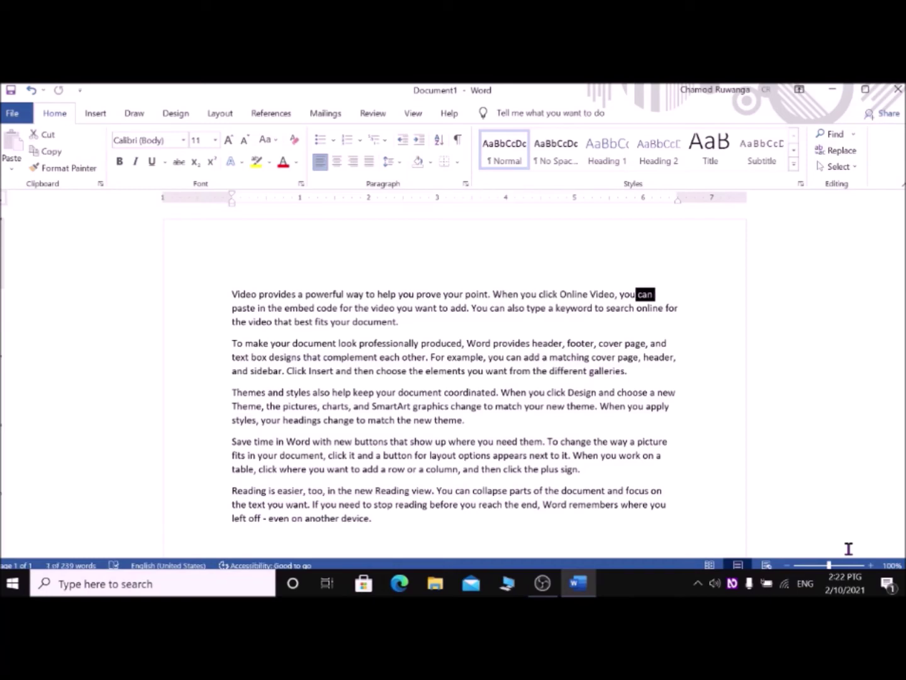
key(ctrl+shift+Right)
key(ctrl+shift+Right)
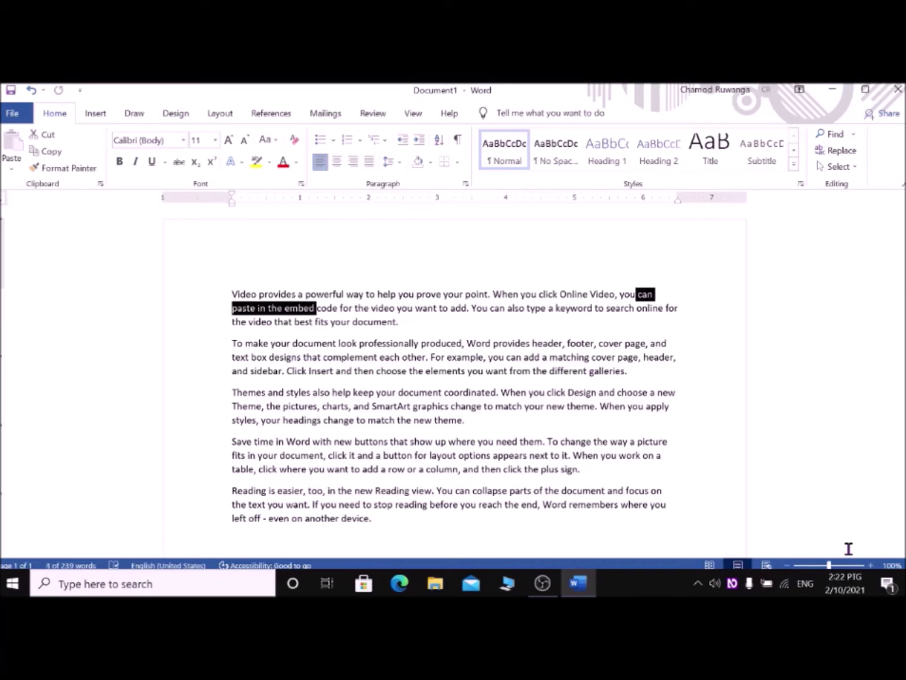
key(ctrl+shift+Right)
key(ctrl+shift+Right)
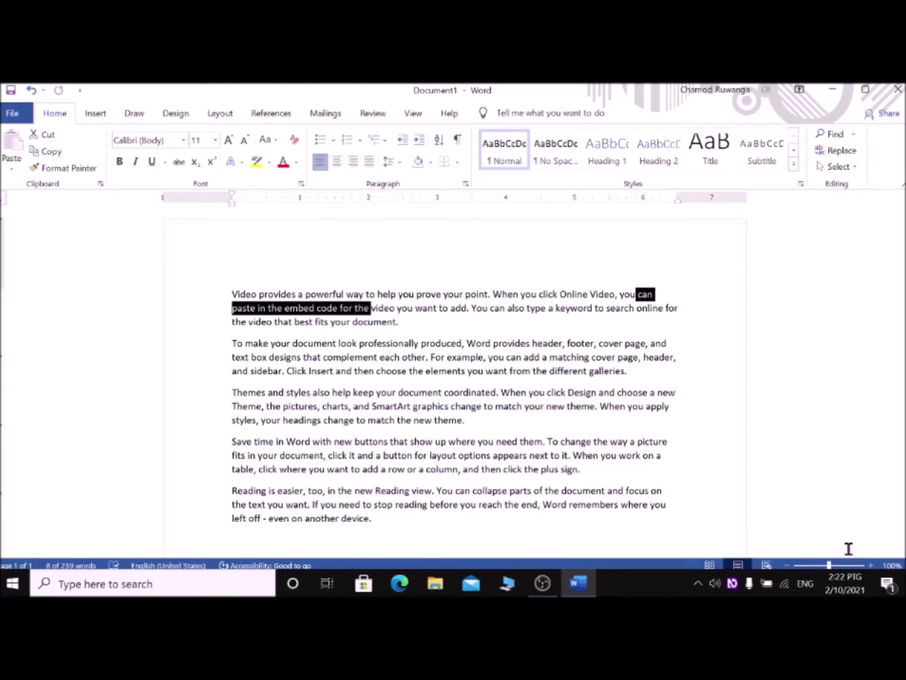
key(Left)
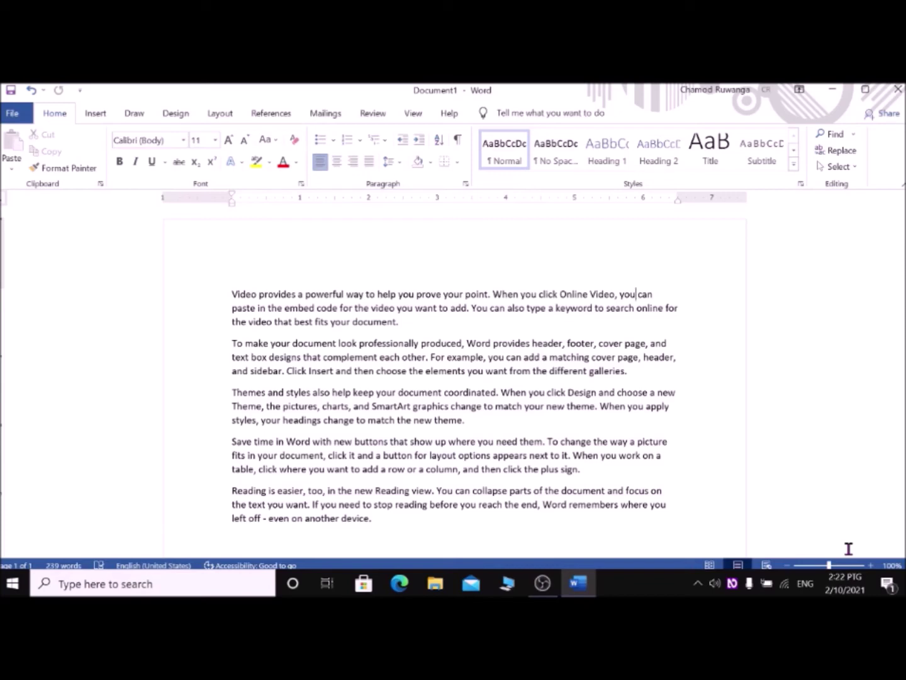
Select "click Online Video, you" backwards word by word and clear the selection.
key(ctrl+shift+Left)
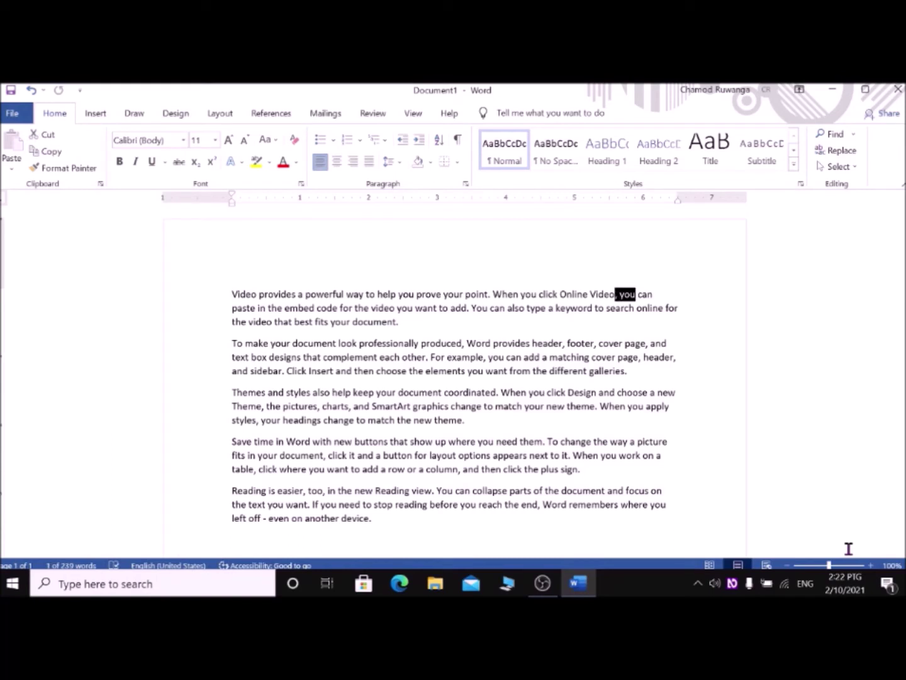
key(ctrl+shift+Left)
key(ctrl+shift+Left)
key(ctrl+shift+Left)
key(ctrl+shift+Left)
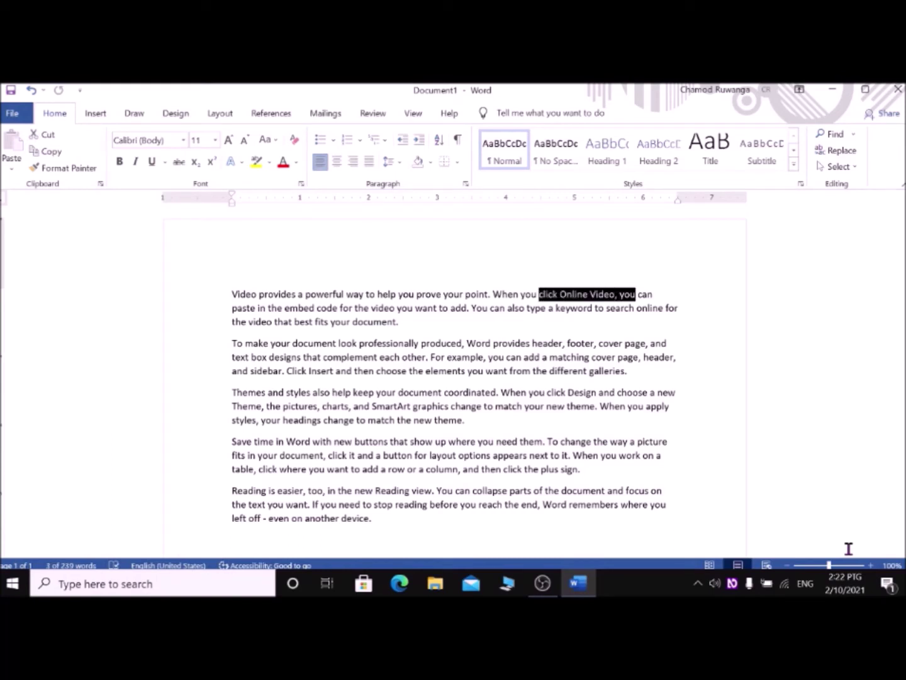
key(Left)
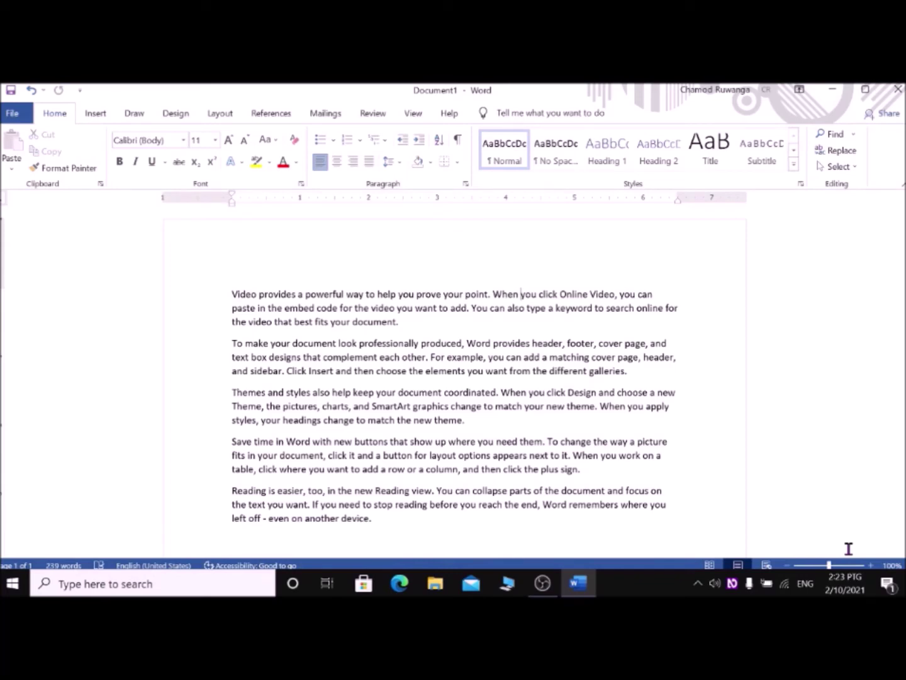
key(Left)
Select the entire first line of the document and clear the selection.
key(ctrl+Home)
key(shift+End)
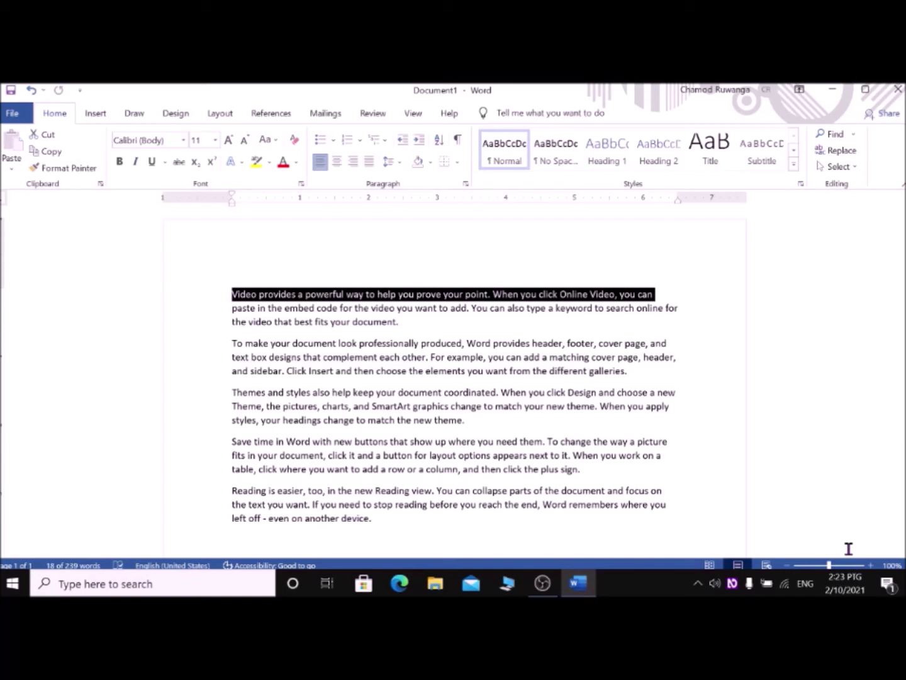
key(Left)
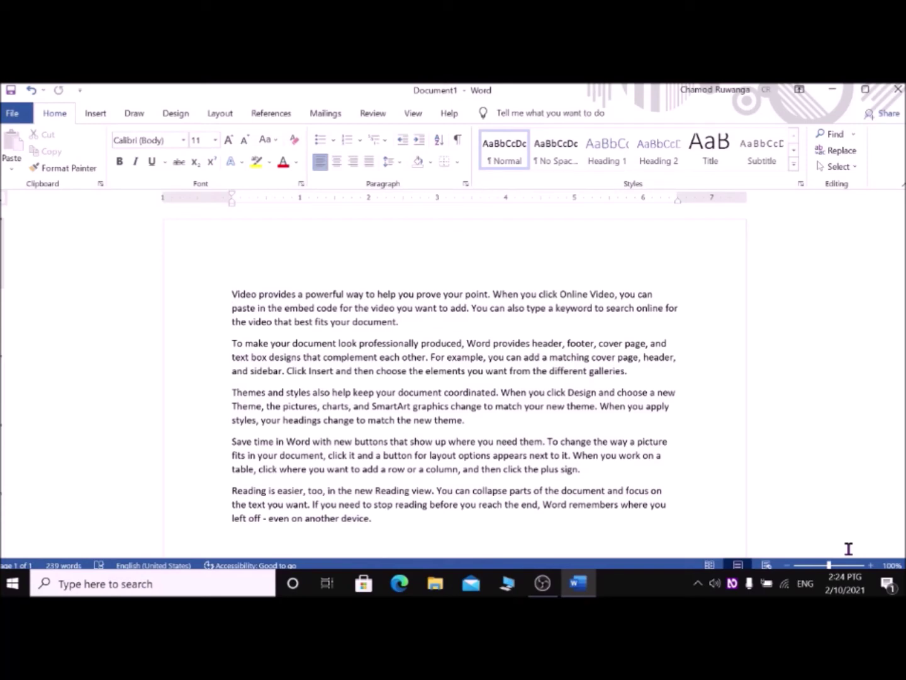
Select the second line, extend the selection downward line by line, and return to the start of the document.
key(shift+End)
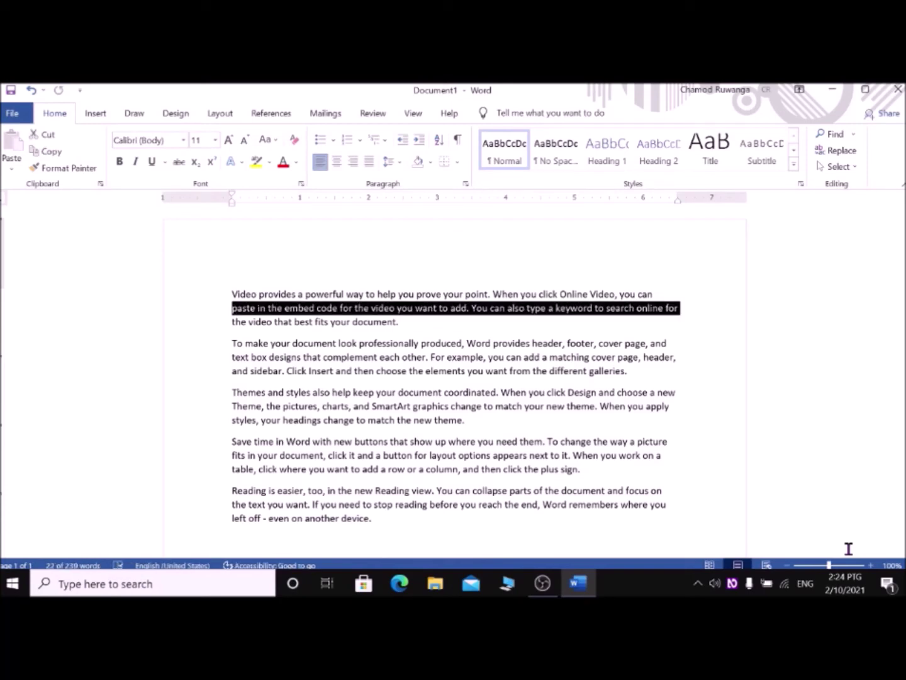
key(shift+Down)
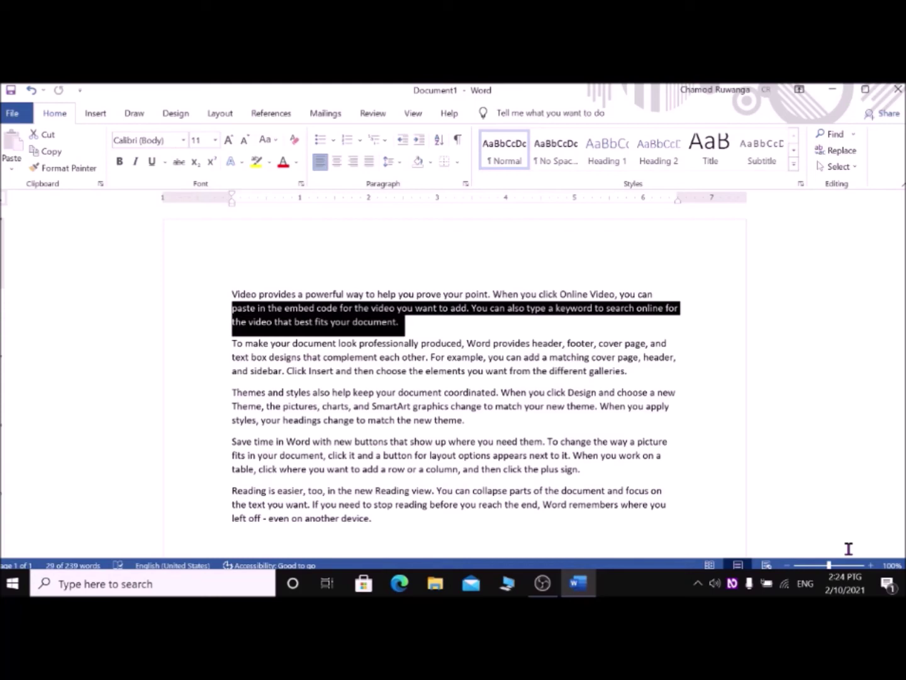
key(shift+Down)
key(ctrl+Home)
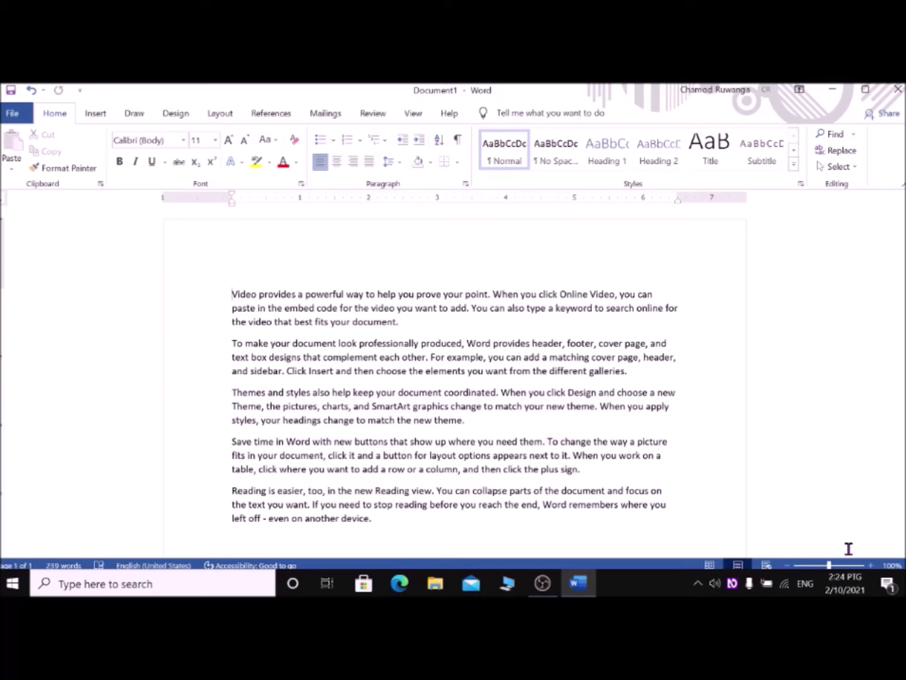
Select and deselect the whole first paragraph, and select from the second line's start to the document's end before clearing the selection.
key(ctrl+shift+Down)
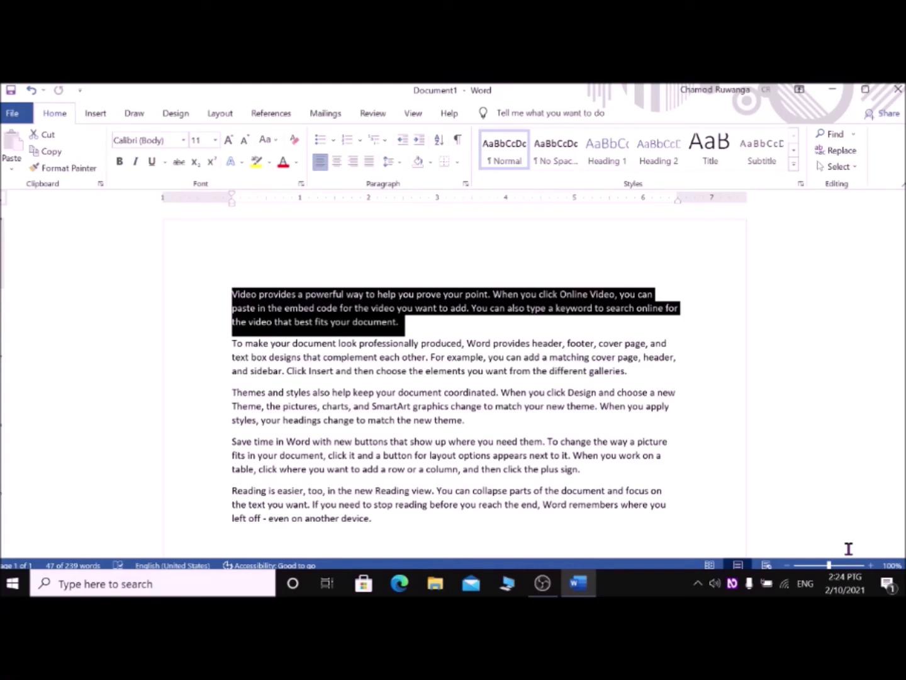
key(ctrl+shift+Up)
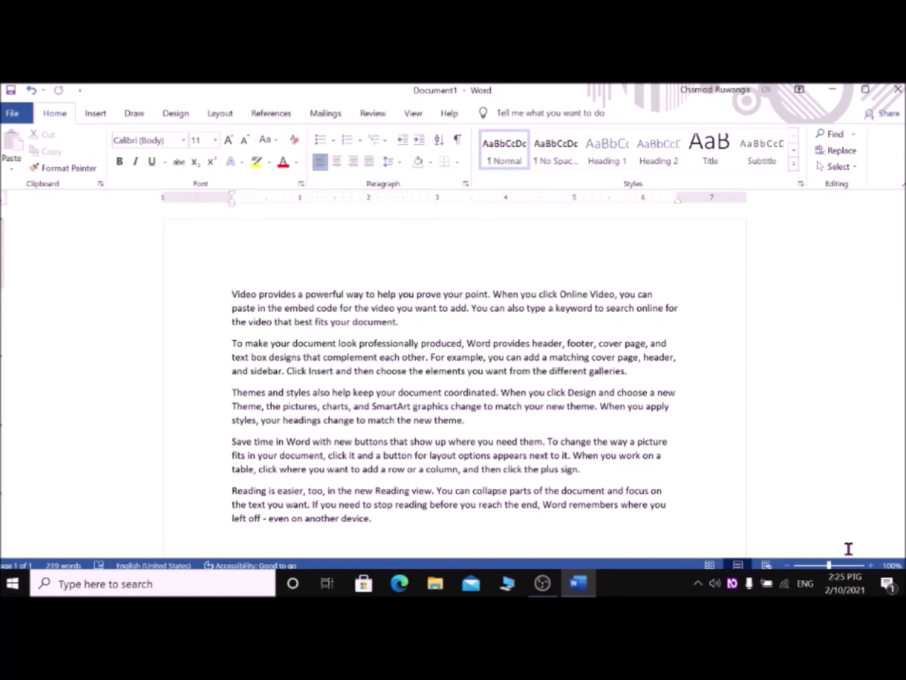
key(Right)
key(ctrl+shift+End)
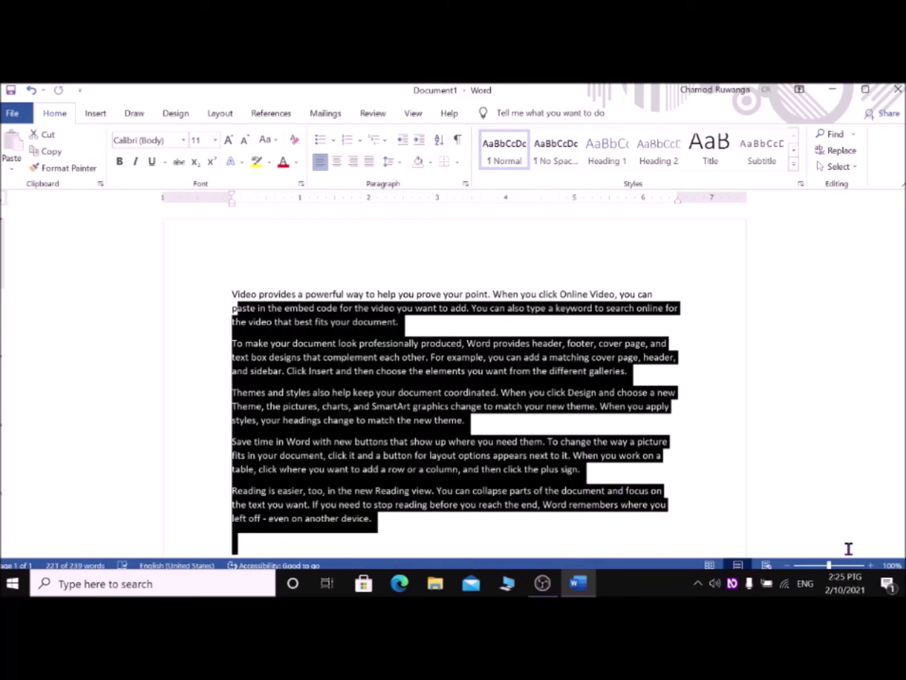
key(Up)
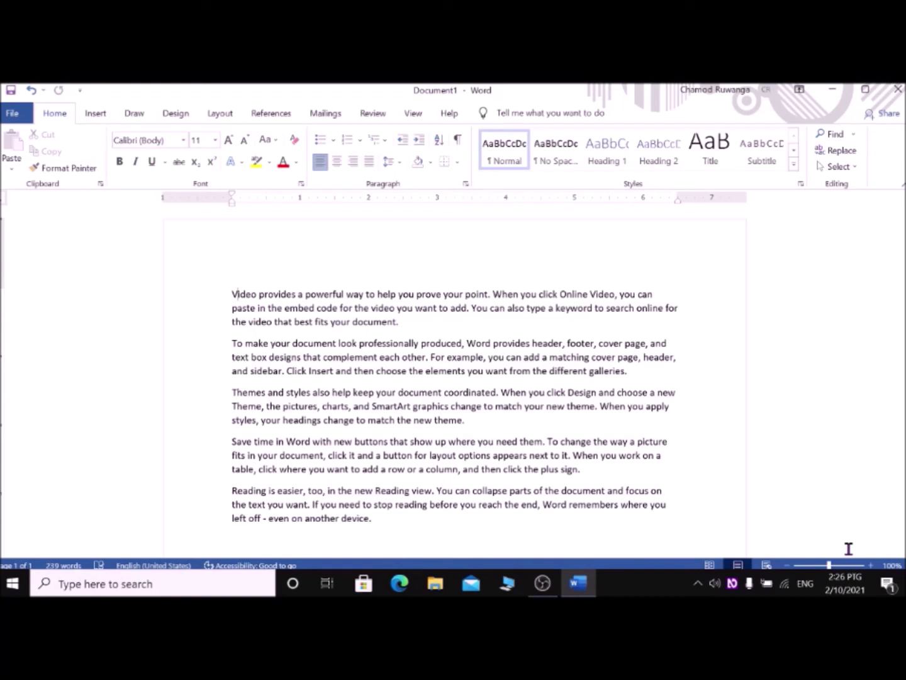
Select upward line by line from "left off" in the last paragraph to the start of the first paragraph's third line, and clear the selection.
key(Down)
key(Up)
key(Down)
key(Down)
key(ctrl+End)
key(Up)
key(Right)
key(ctrl+Right)
key(shift+Up)
key(shift+Up)
key(shift+Up)
key(shift+Up)
key(shift+Up)
key(shift+Up)
key(shift+Up)
key(shift+Up)
key(shift+Up)
key(shift+Up)
key(shift+Up)
key(shift+Up)
key(shift+Home)
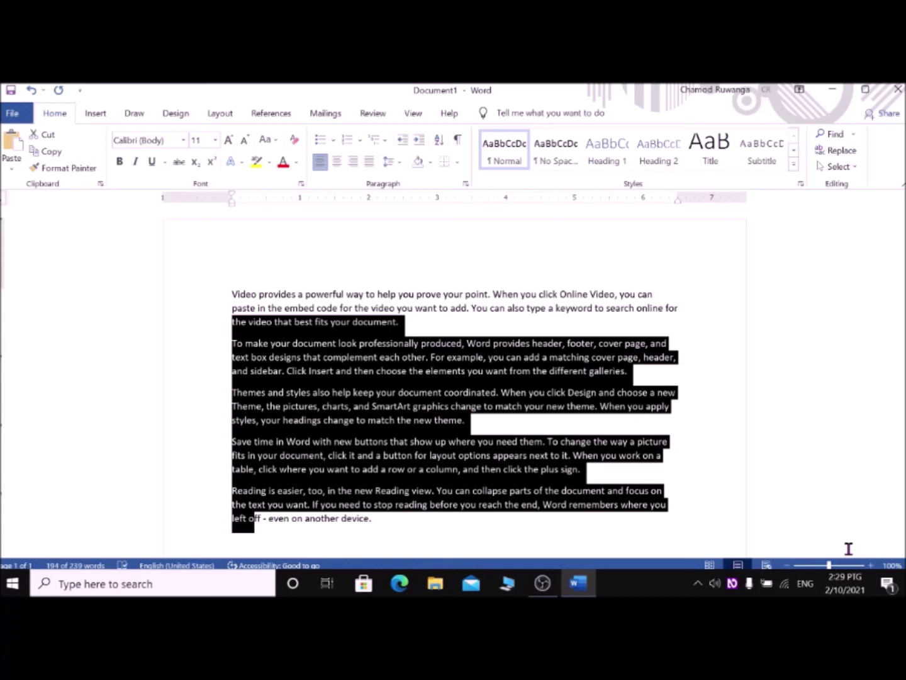
key(Up)
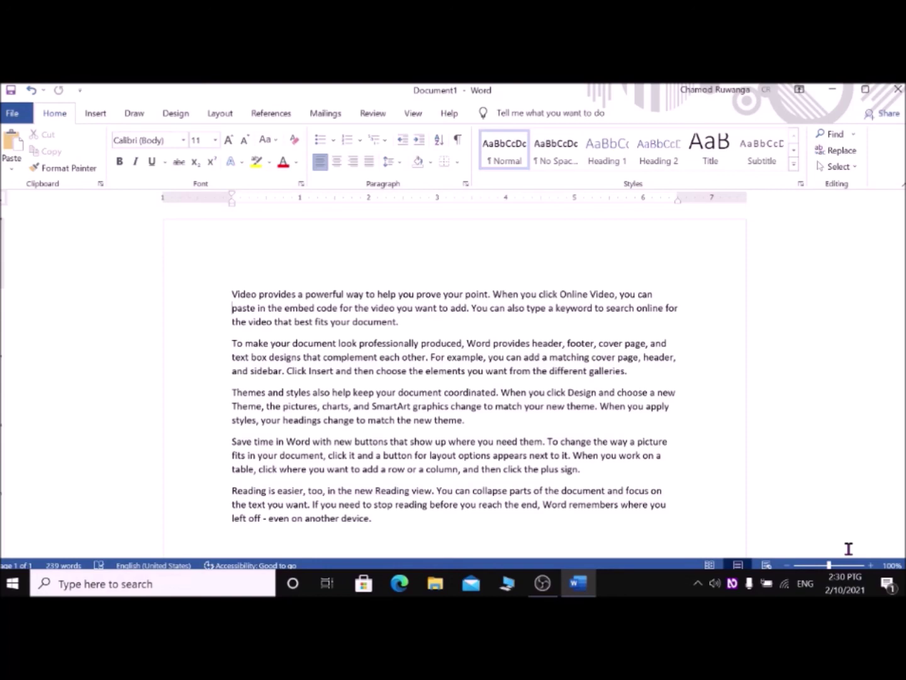
Select all the text in the document at once.
key(ctrl+a)
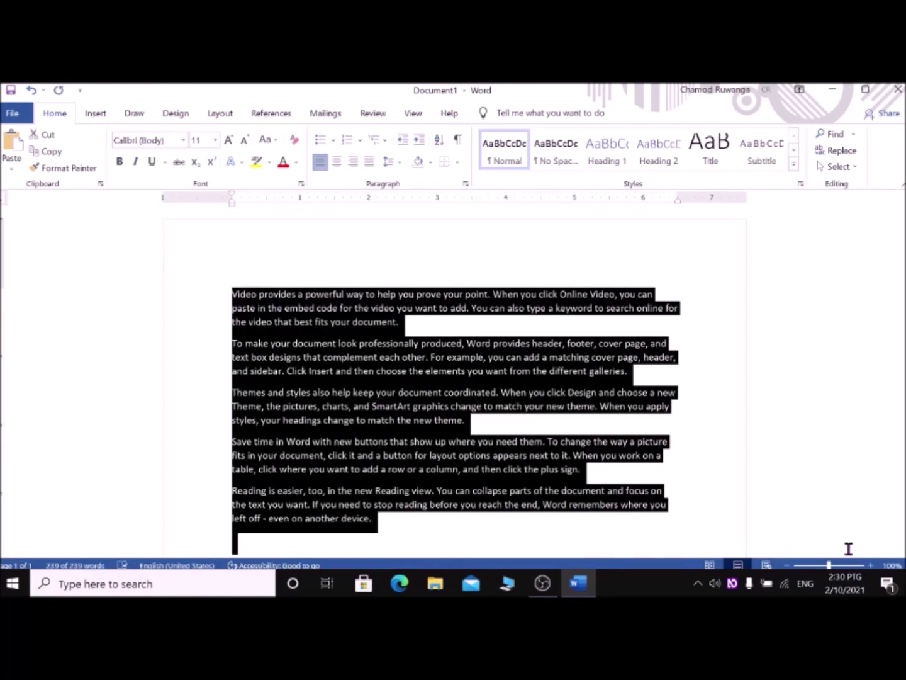